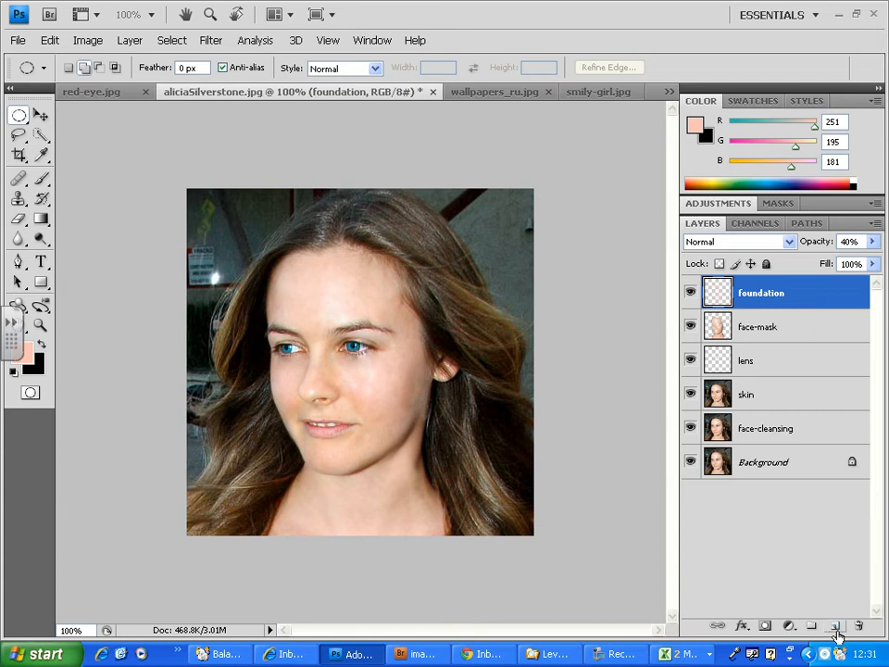
- Create a new layer above the foundation layer and rename it vignette-frame
{"action": "left_click", "coordinate": [836, 633]}
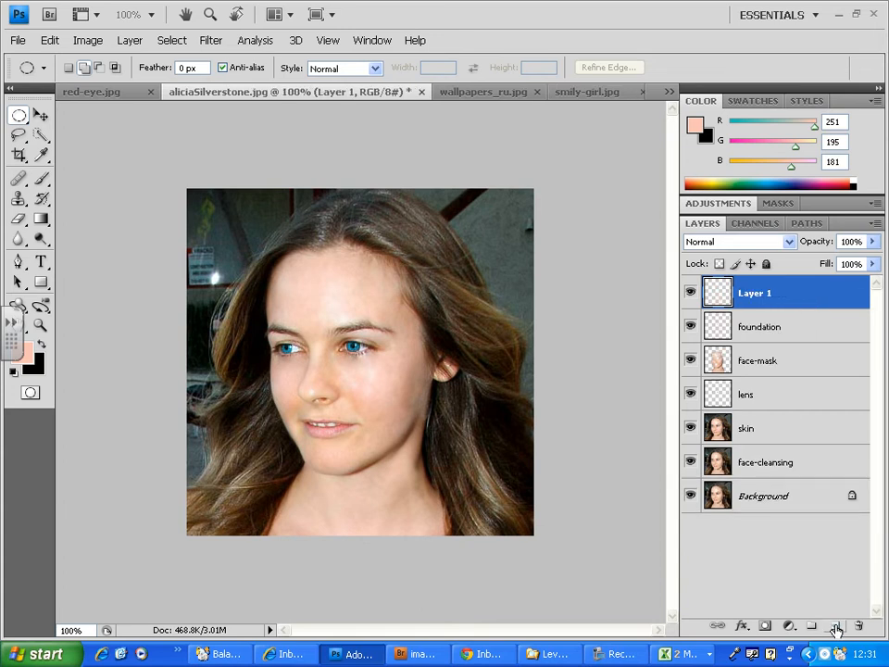
{"action": "double_click", "coordinate": [755, 293]}
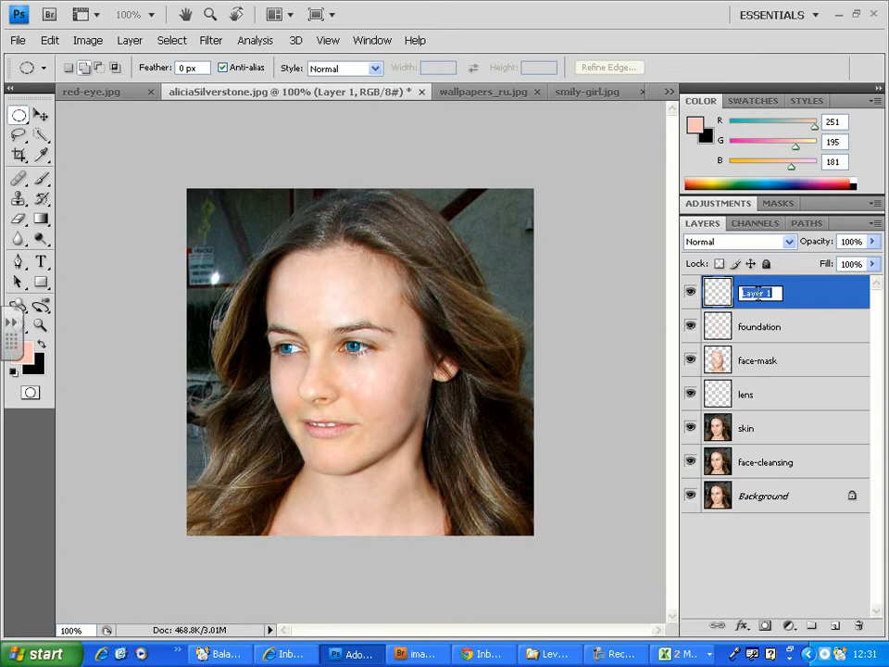
{"action": "type", "text": "vignette-frame"}
{"action": "key", "text": "Return"}
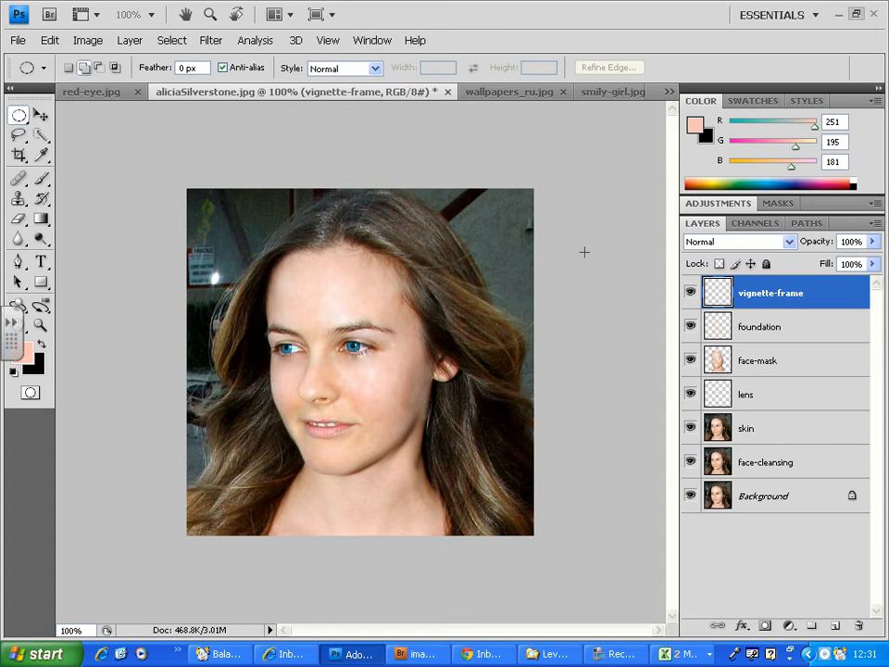
- Reset the colours to the default black foreground and white background, and fill the vignette-frame layer with the white background colour
{"action": "key", "text": "d"}
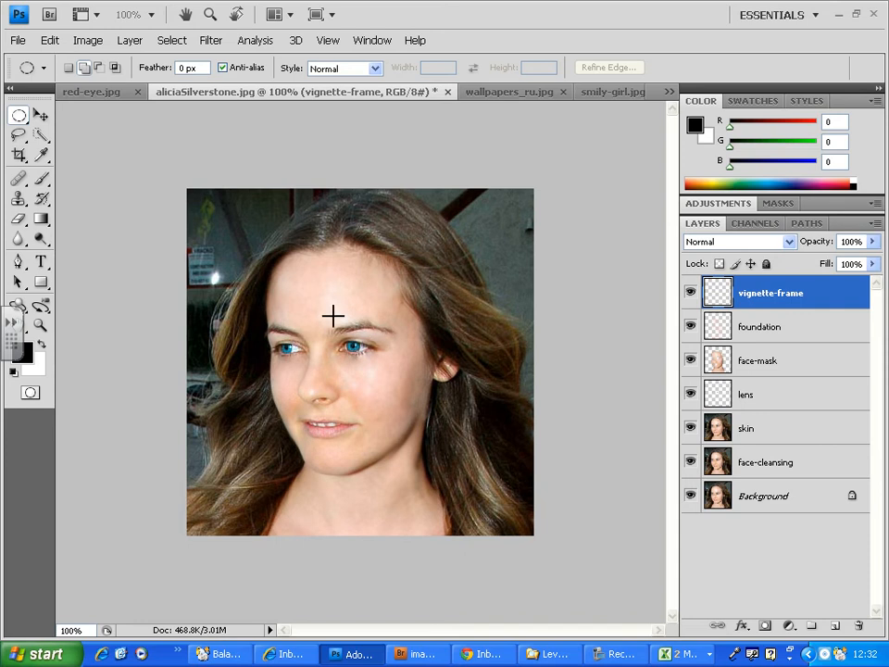
{"action": "key", "text": "x"}
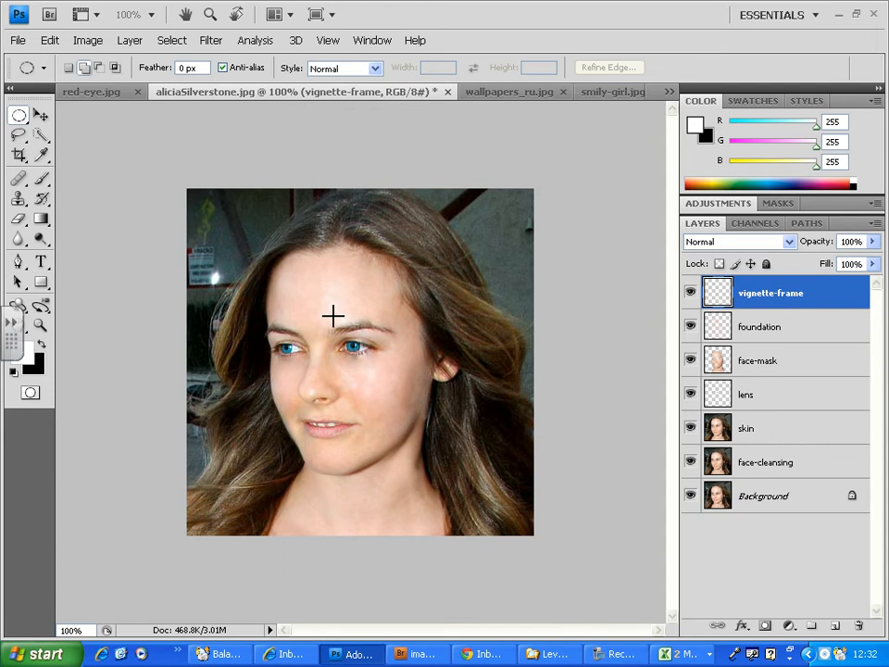
{"action": "key", "text": "x"}
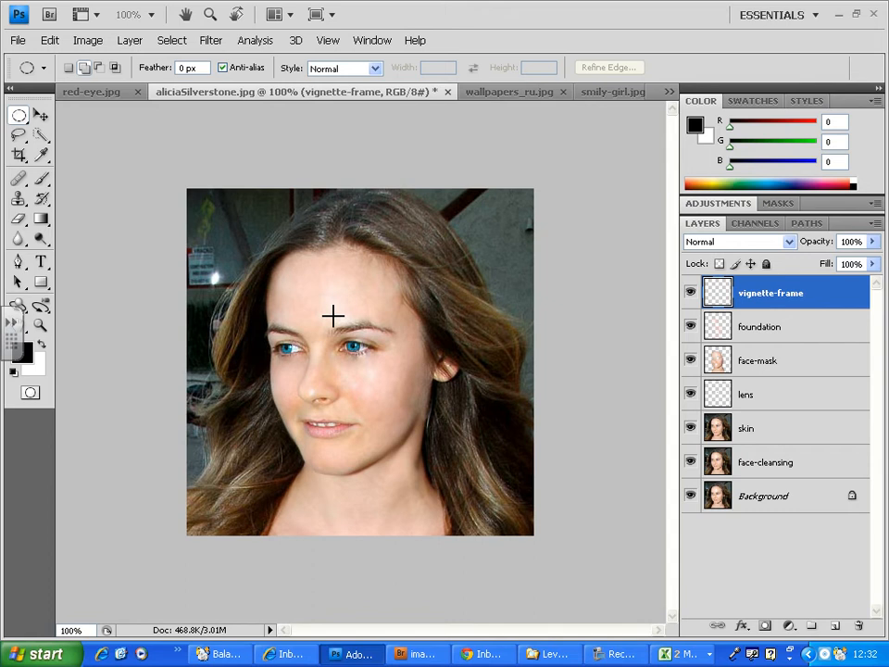
{"action": "key", "text": "alt+BackSpace"}
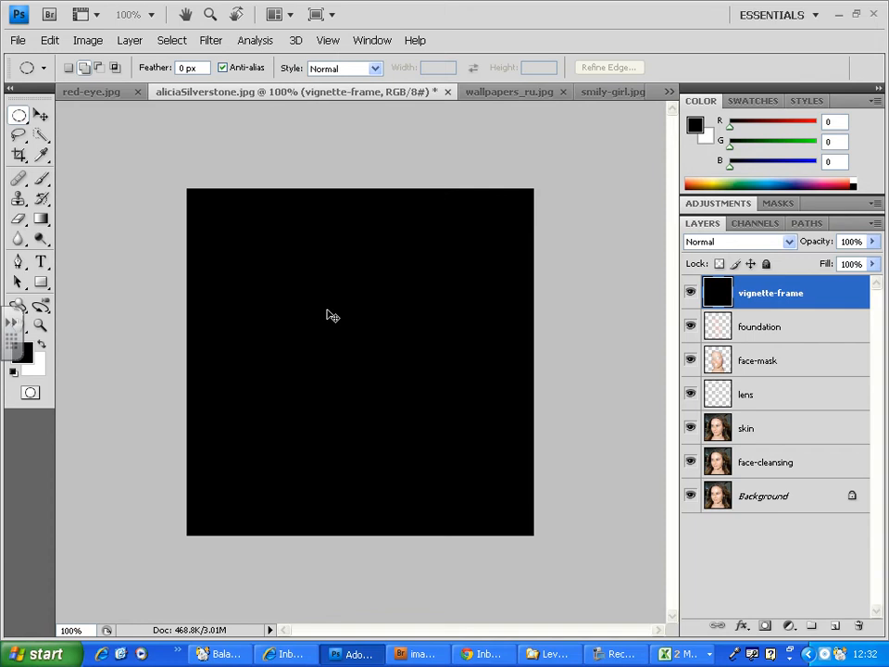
{"action": "key", "text": "ctrl+BackSpace"}
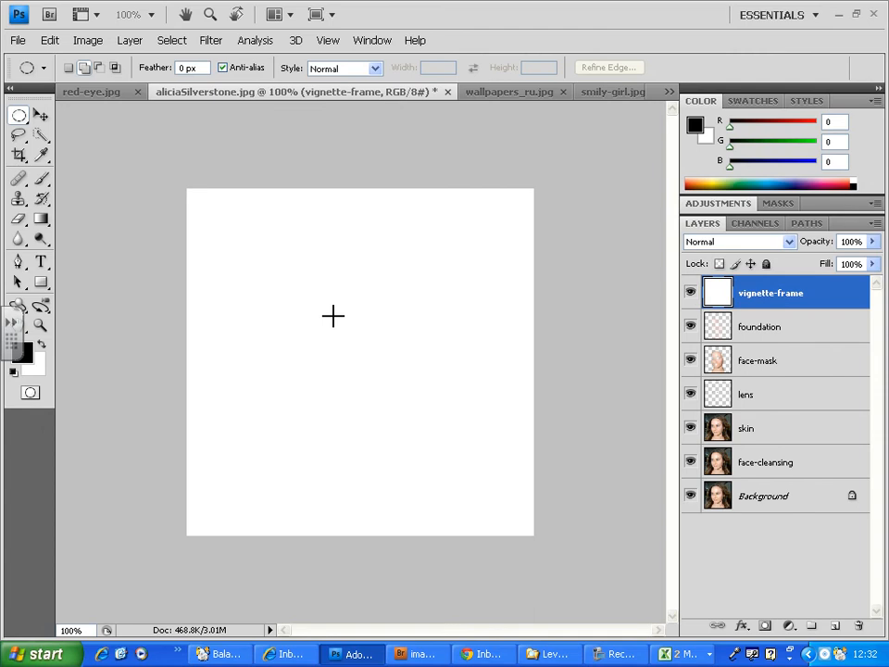
- Fill the vignette-frame layer with the black foreground colour using the Paint Bucket Tool
{"action": "left_click", "coordinate": [42, 222]}
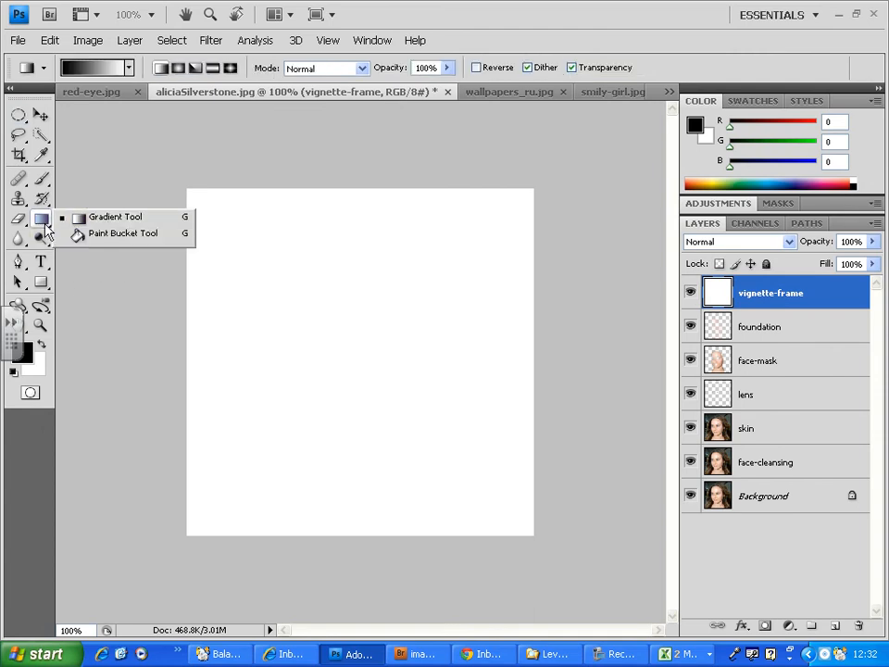
{"action": "left_click", "coordinate": [93, 232]}
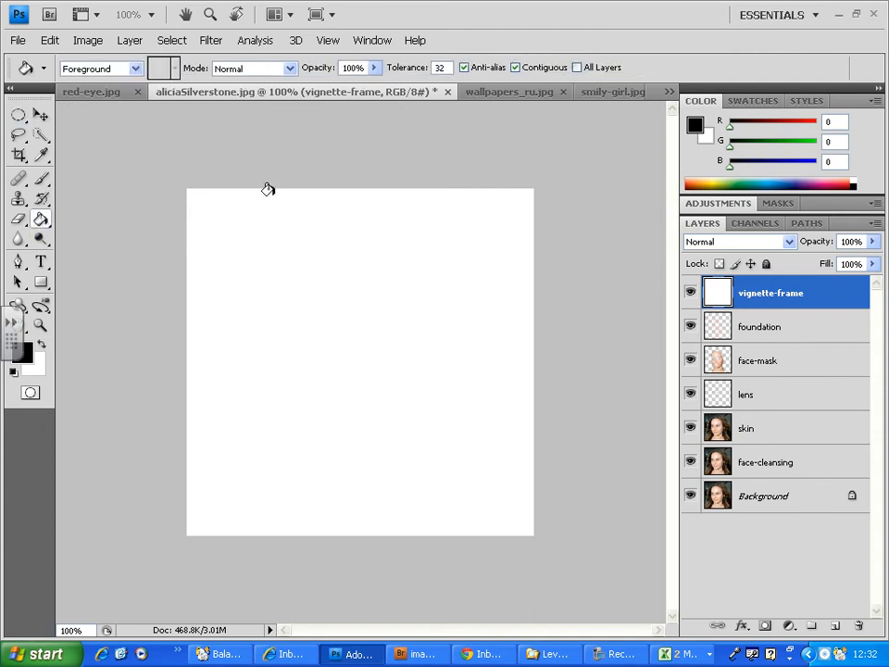
{"action": "left_click", "coordinate": [375, 269]}
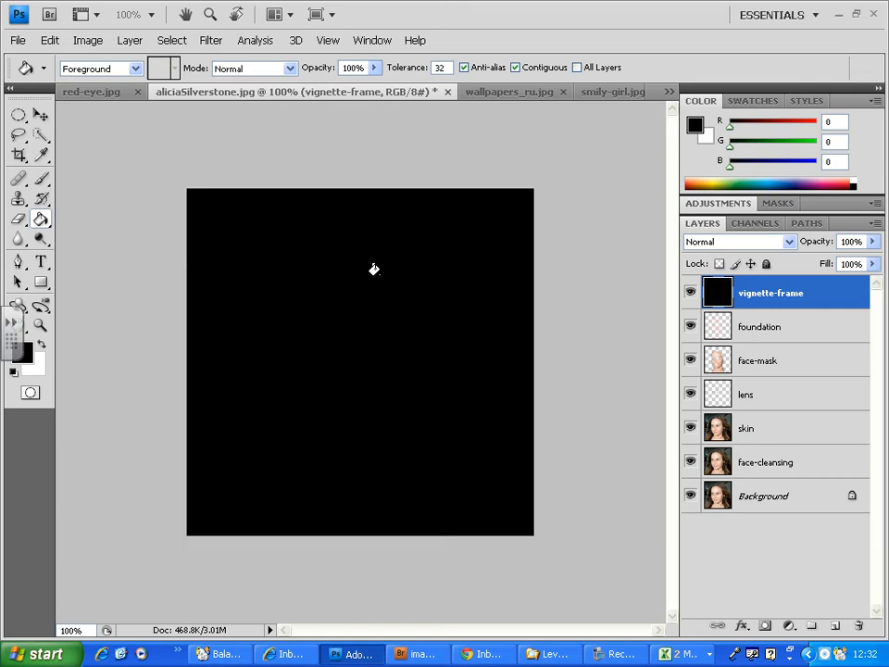
{"action": "key", "text": "ctrl+z"}
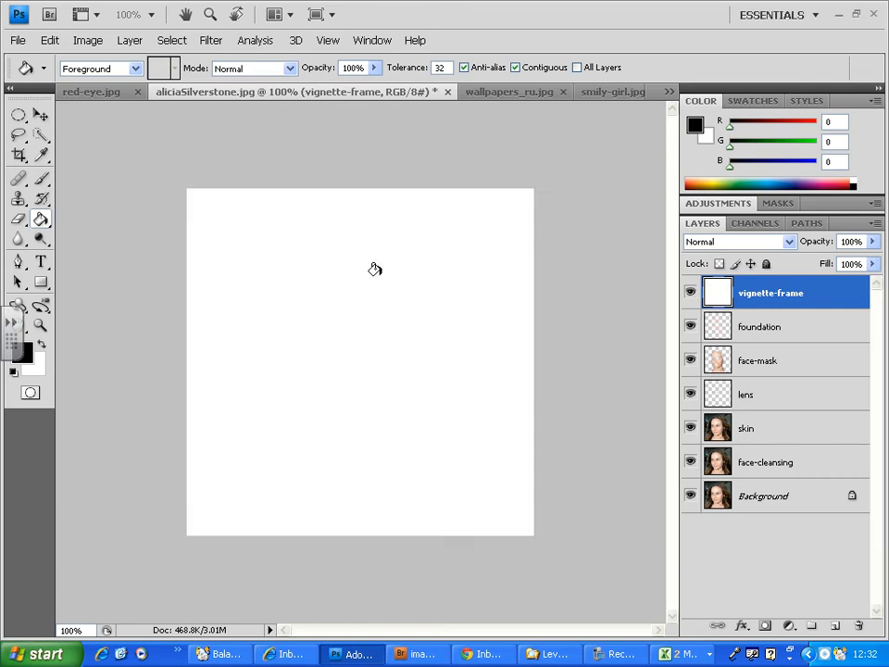
{"action": "left_click", "coordinate": [374, 270]}
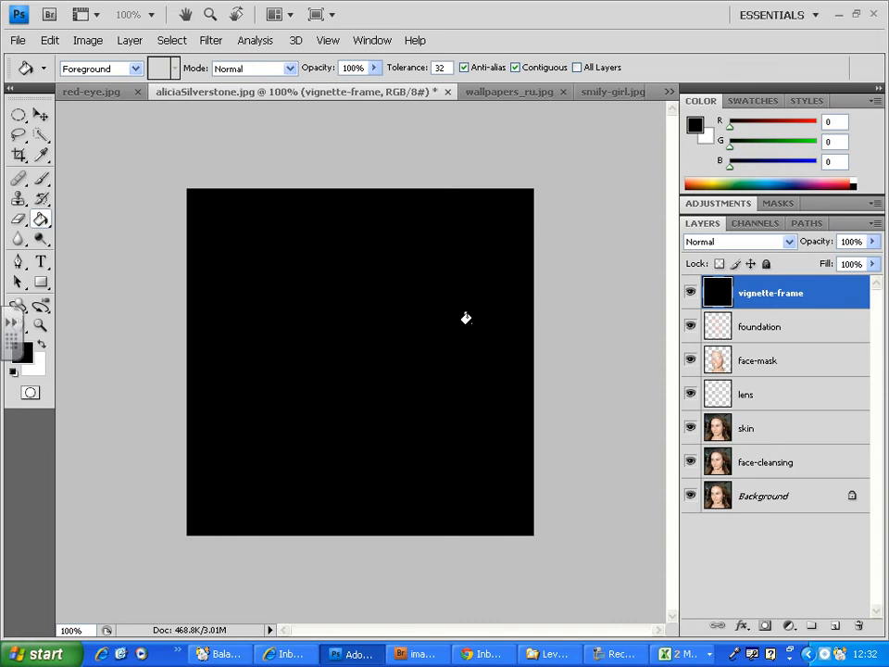
- Draw a new upright elliptical selection with a 30 px feather in the middle of the black layer and delete its contents
{"action": "left_click", "coordinate": [25, 119]}
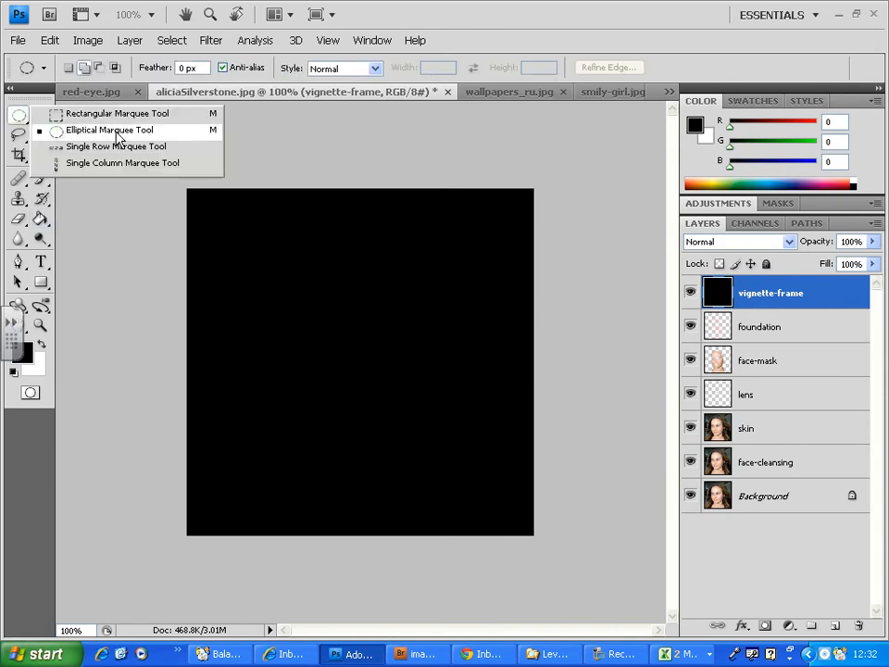
{"action": "left_click", "coordinate": [116, 132]}
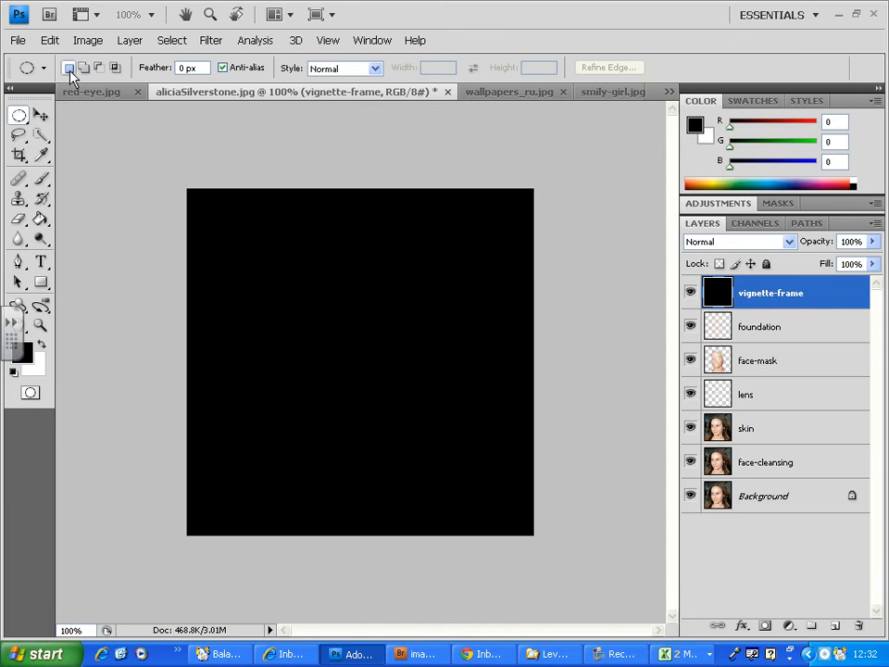
{"action": "left_click", "coordinate": [183, 69]}
{"action": "type", "text": "30"}
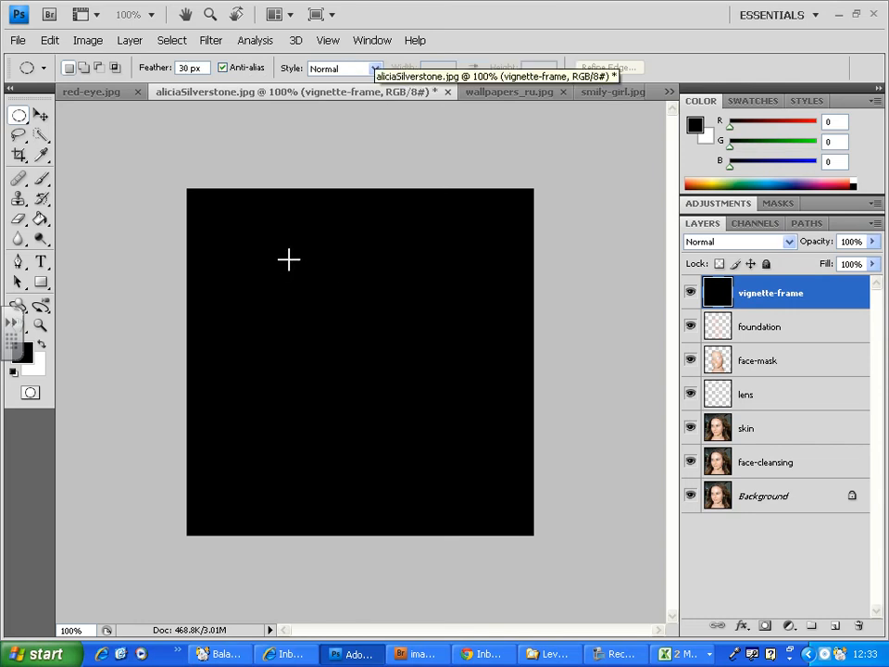
{"action": "left_click_drag", "start_coordinate": [284, 253], "coordinate": [436, 486]}
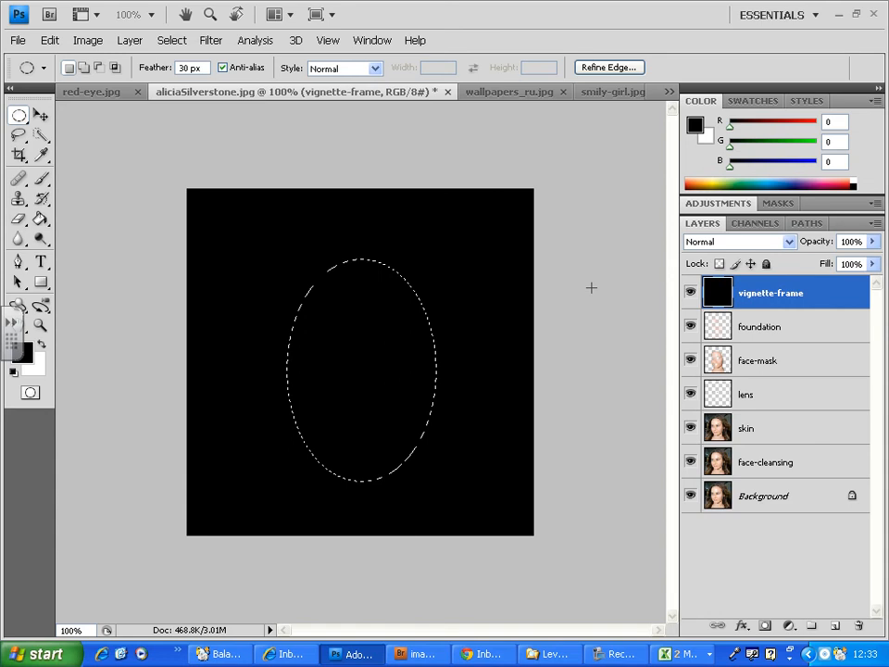
{"action": "key", "text": "Delete"}
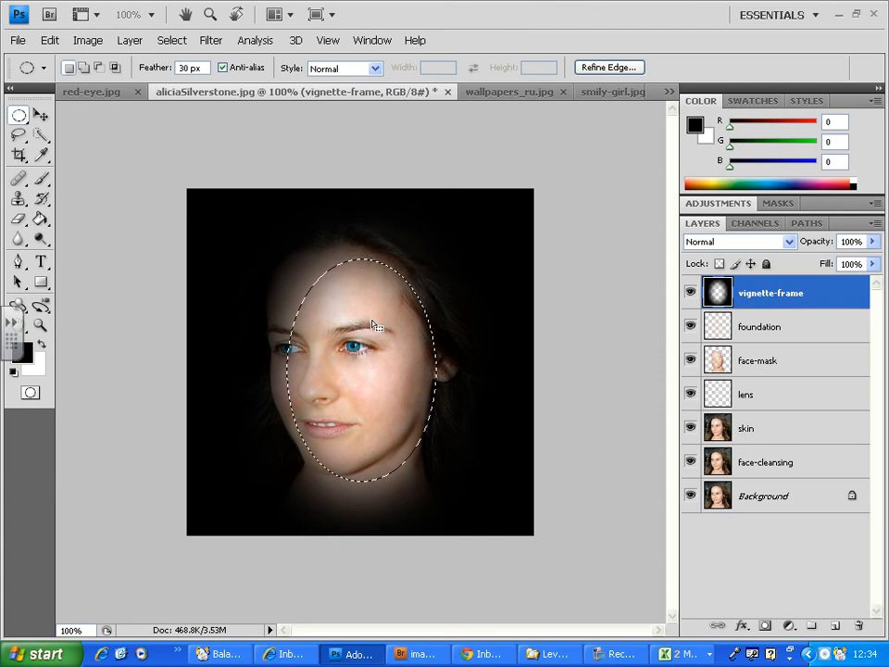
- Widen the soft opening by moving the elliptical selection around the face, hair and neck and deleting the black there, ending with a deselection
{"action": "left_click_drag", "start_coordinate": [377, 372], "coordinate": [347, 415]}
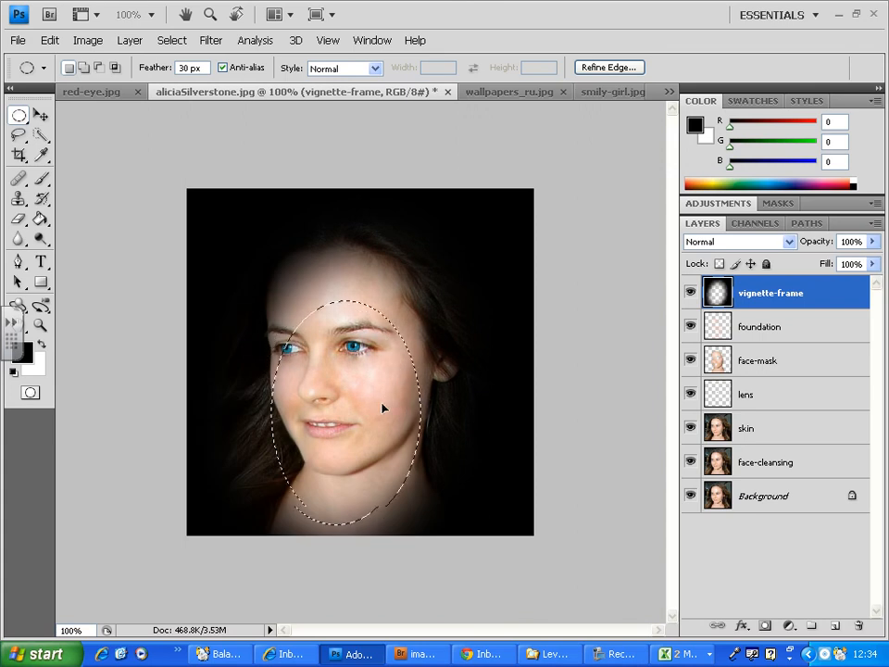
{"action": "left_click_drag", "start_coordinate": [383, 408], "coordinate": [400, 409]}
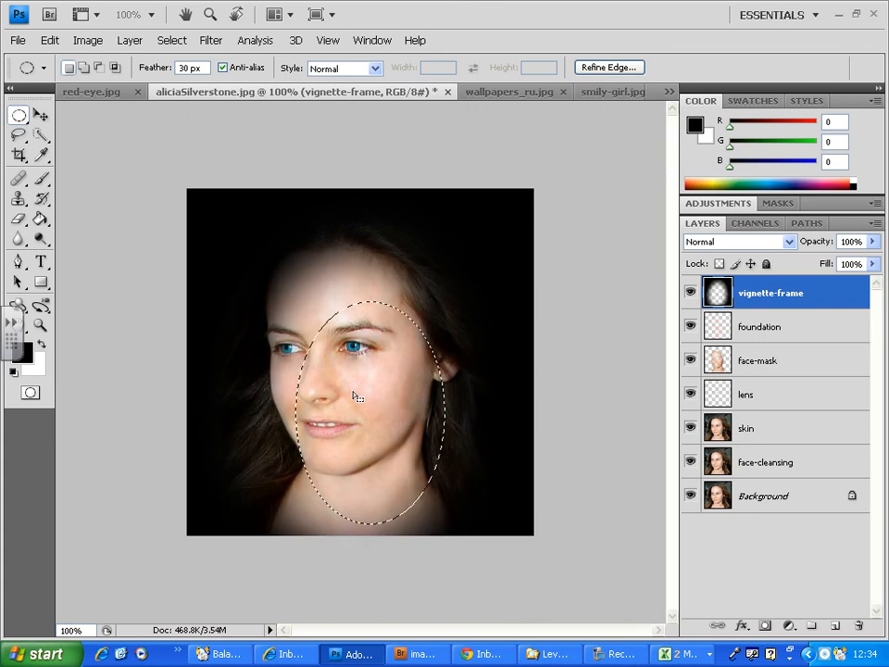
{"action": "left_click_drag", "start_coordinate": [347, 384], "coordinate": [321, 331]}
{"action": "key", "text": "Delete"}
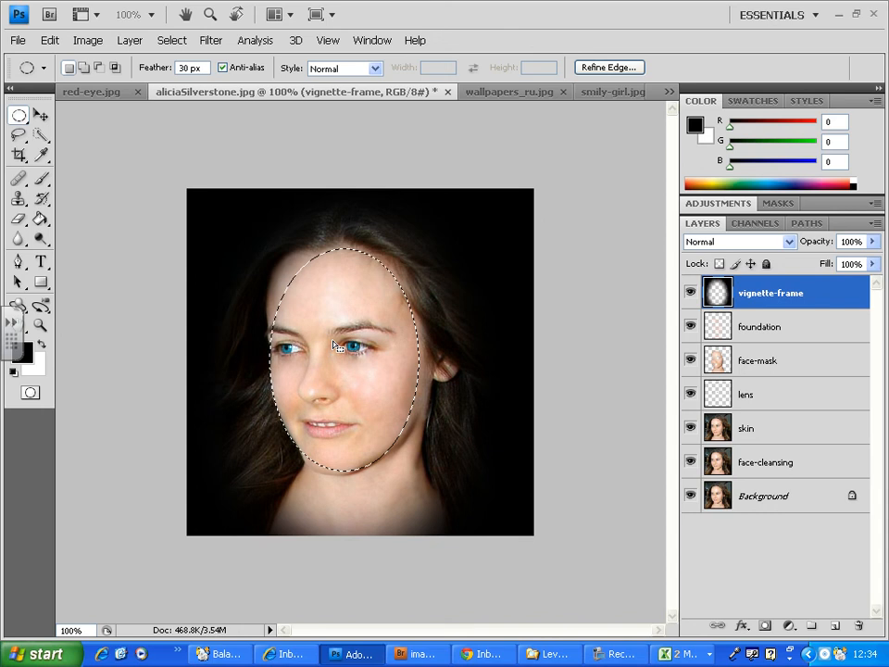
{"action": "left_click_drag", "start_coordinate": [381, 336], "coordinate": [329, 447]}
{"action": "key", "text": "Delete"}
{"action": "key", "text": "Delete"}
{"action": "key", "text": "Delete"}
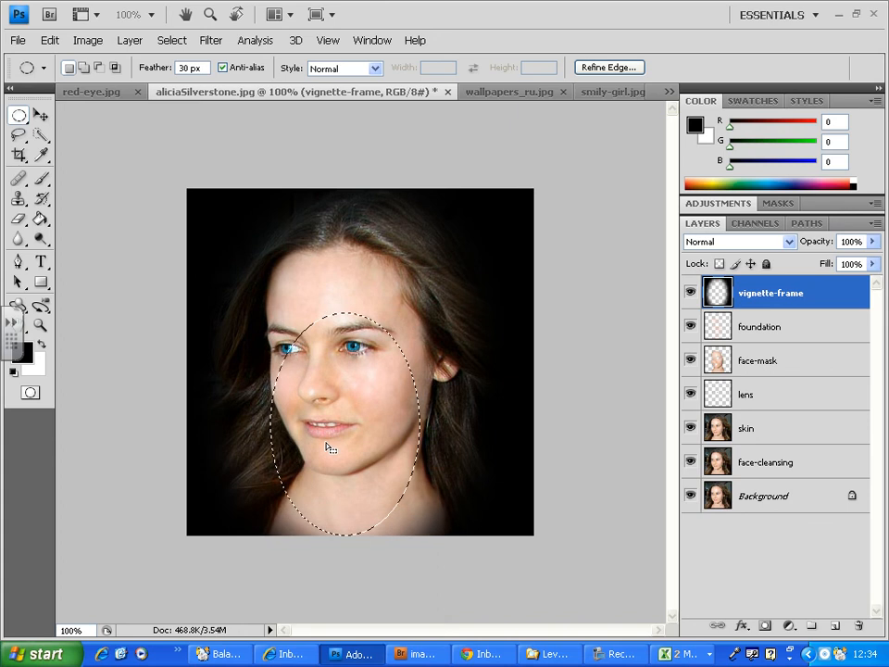
{"action": "left_click", "coordinate": [435, 370]}
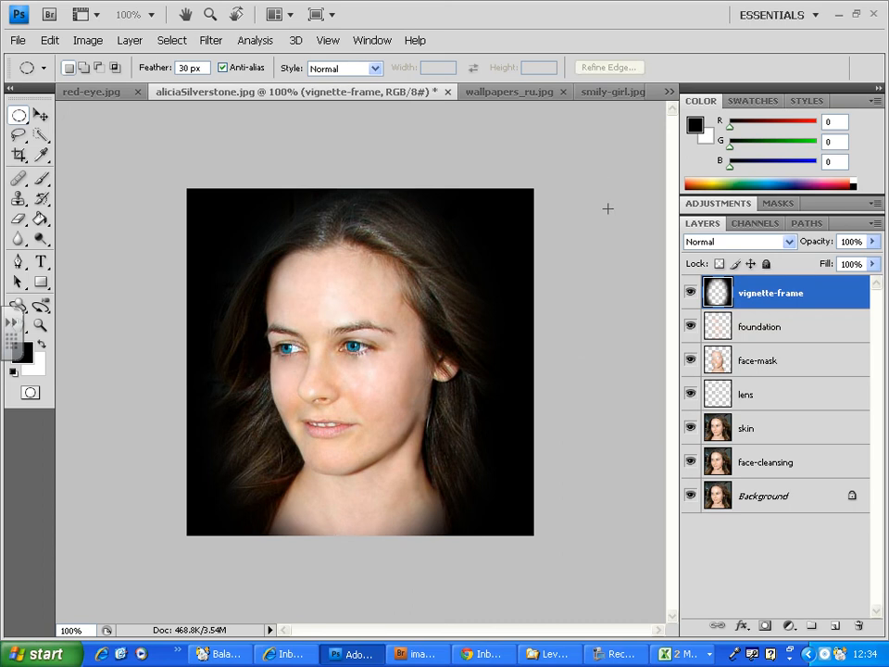
- Switch the display to Full Screen Mode With Menu Bar and on to Full Screen Mode
{"action": "left_click", "coordinate": [330, 16]}
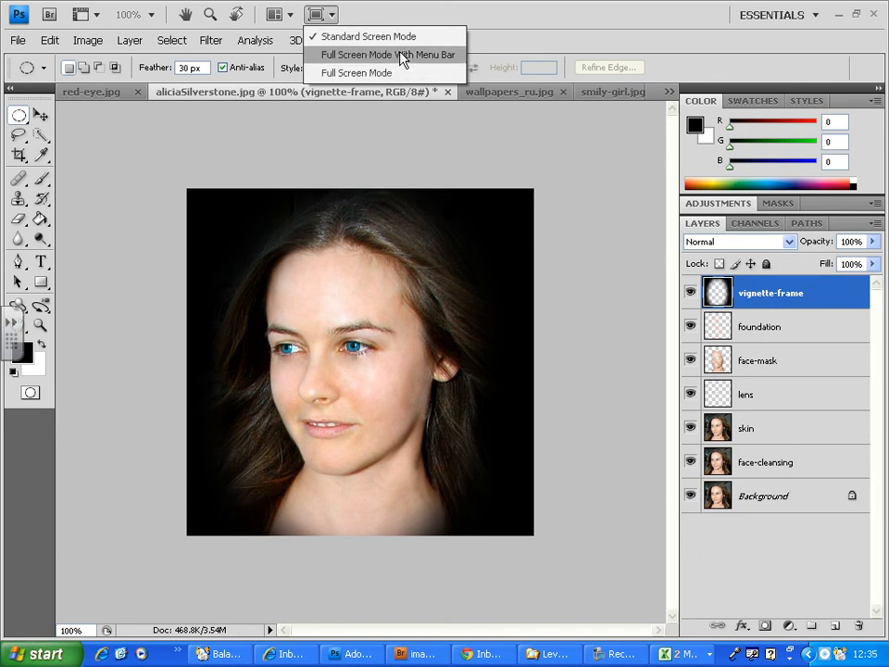
{"action": "left_click", "coordinate": [403, 55]}
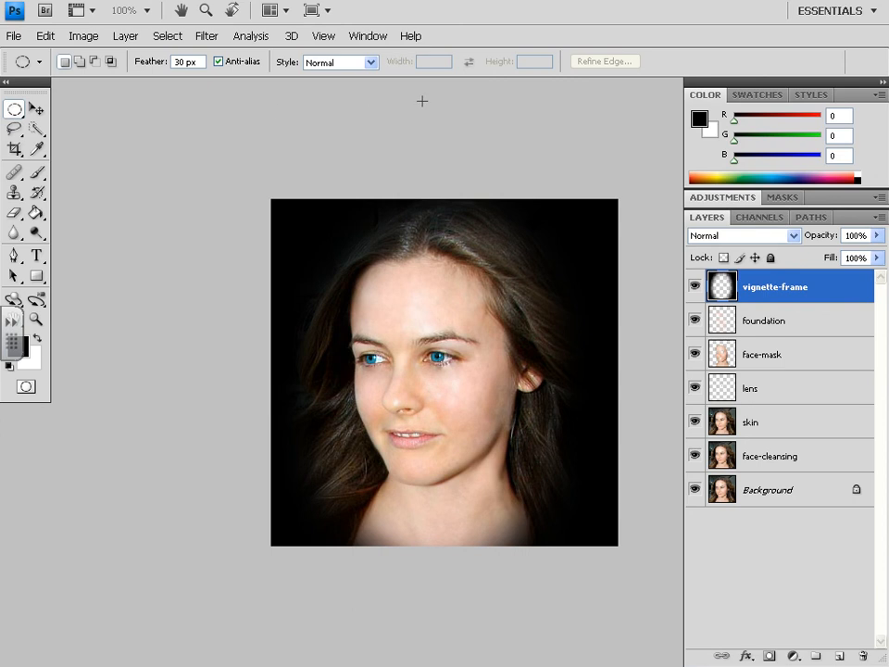
{"action": "left_click", "coordinate": [330, 11]}
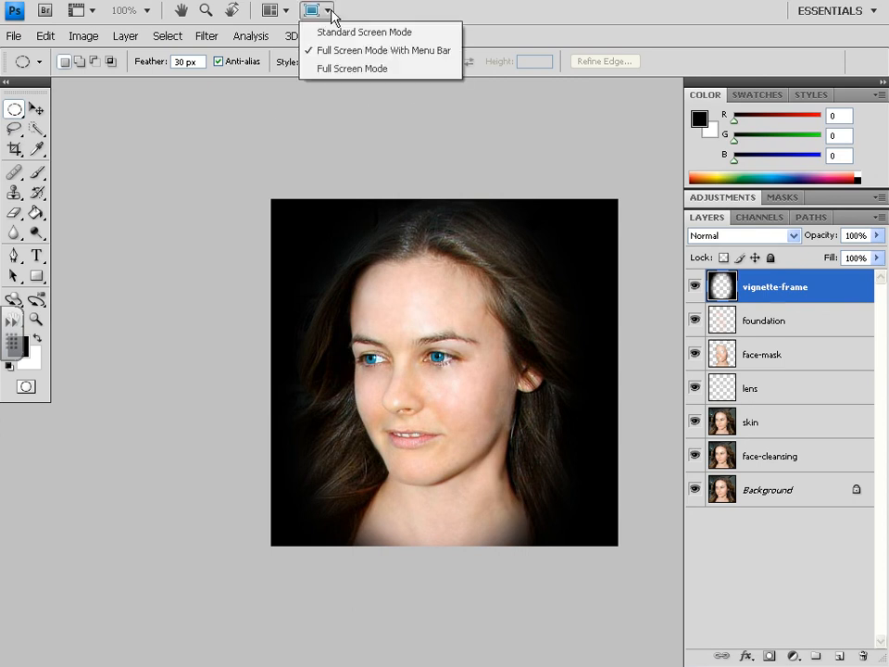
{"action": "left_click", "coordinate": [390, 68]}
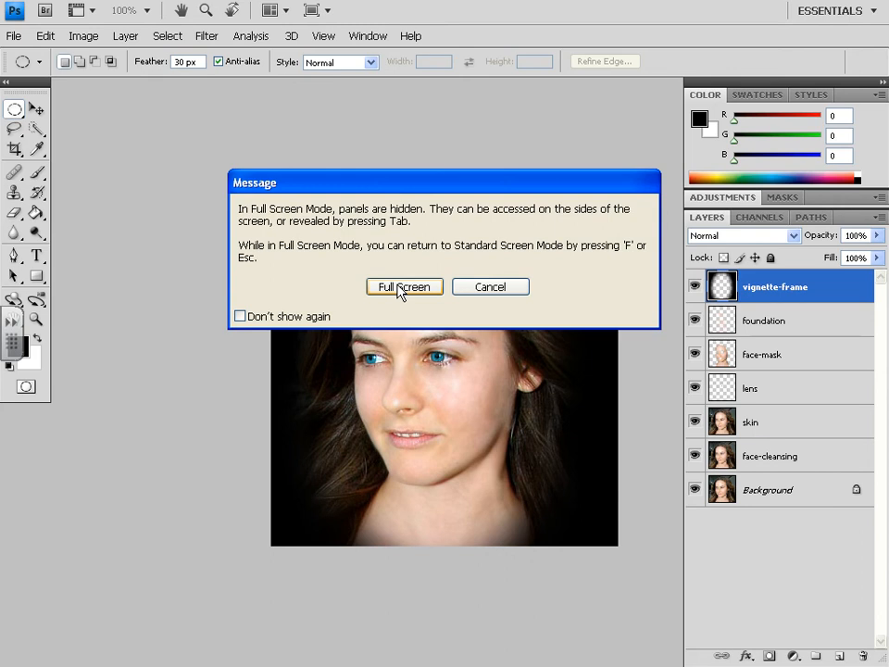
{"action": "left_click", "coordinate": [400, 287]}
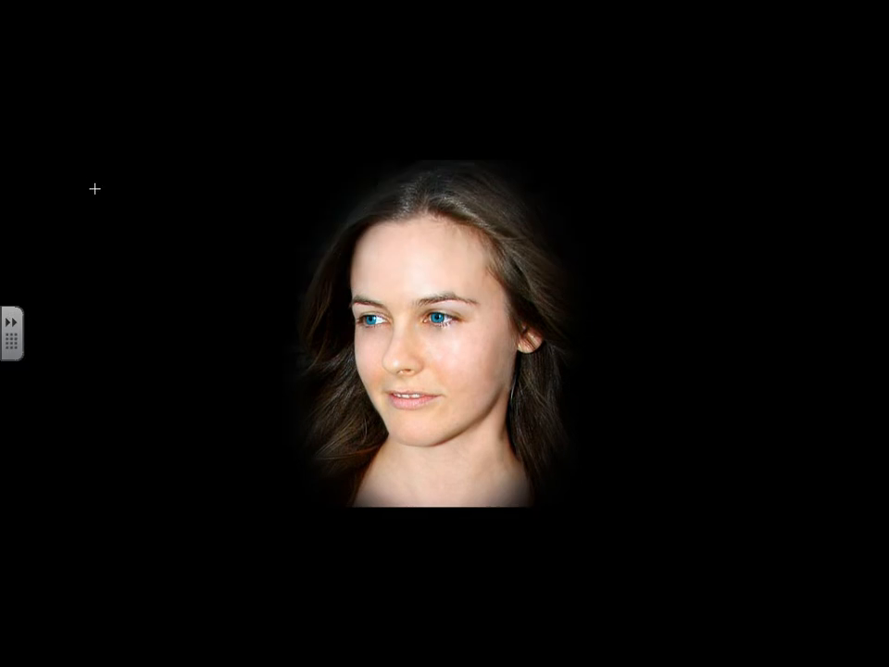
- Compare the original with the retouched portrait by hiding all layers above Background and showing them again one by one from face-cleansing up
{"action": "mouse_move", "coordinate": [886, 58]}
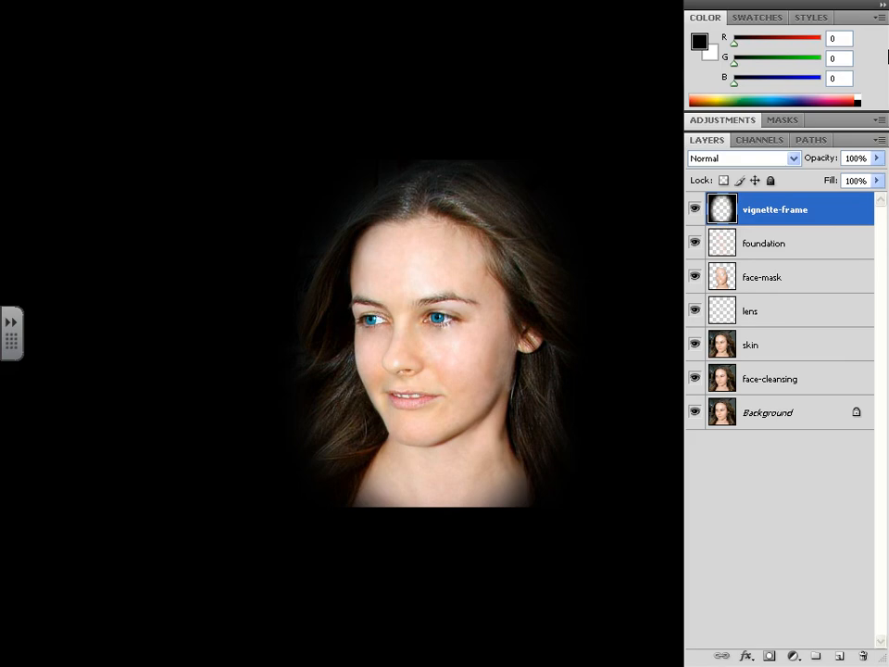
{"action": "left_click_drag", "start_coordinate": [695, 209], "coordinate": [701, 391]}
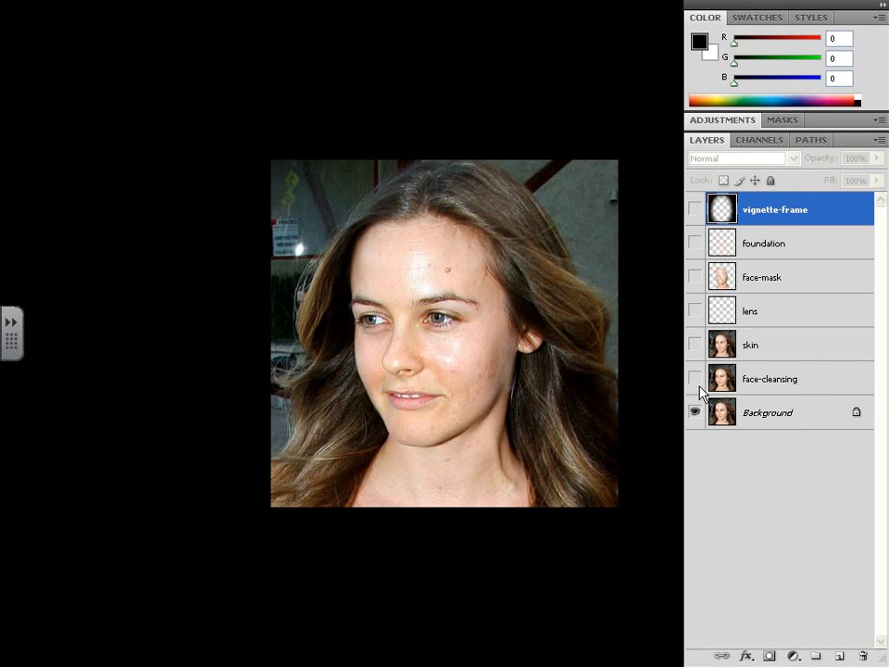
{"action": "left_click", "coordinate": [695, 379]}
{"action": "left_click", "coordinate": [695, 344]}
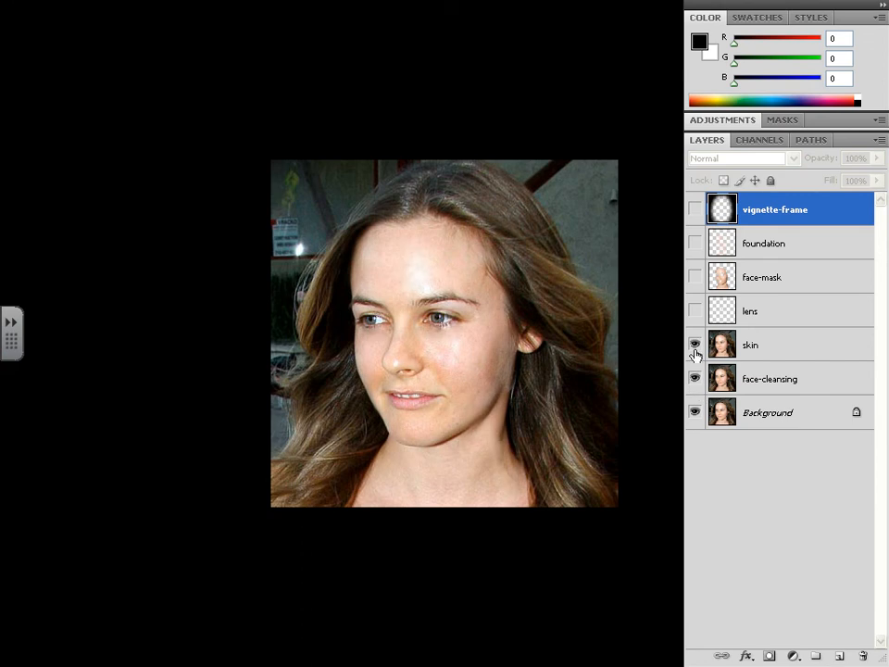
{"action": "left_click", "coordinate": [694, 311]}
{"action": "left_click", "coordinate": [695, 277]}
{"action": "left_click", "coordinate": [694, 244]}
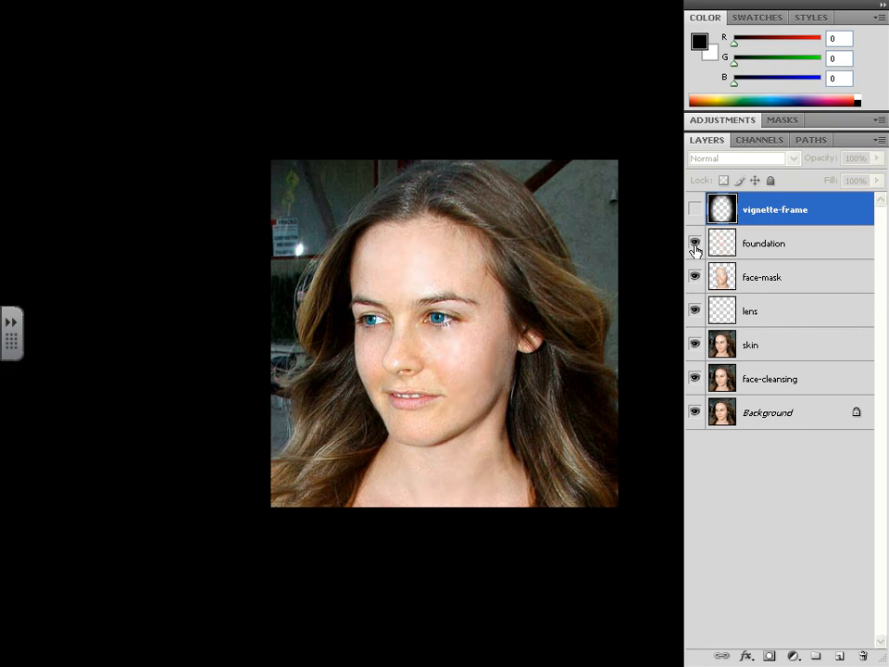
{"action": "left_click", "coordinate": [693, 218]}
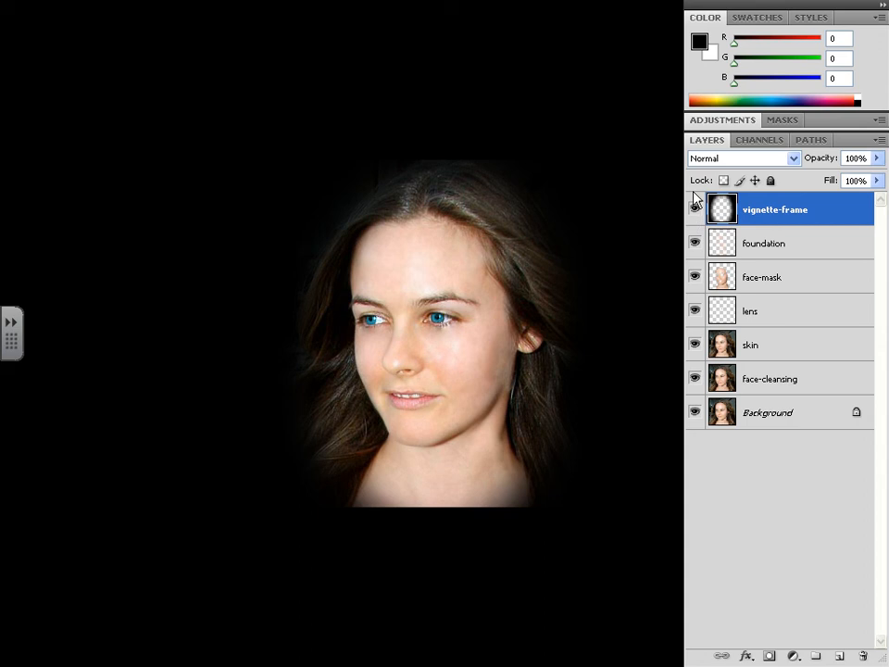
- Toggle the interface panels in full screen to view the finished vignette portrait alone
{"action": "key", "text": "Tab"}
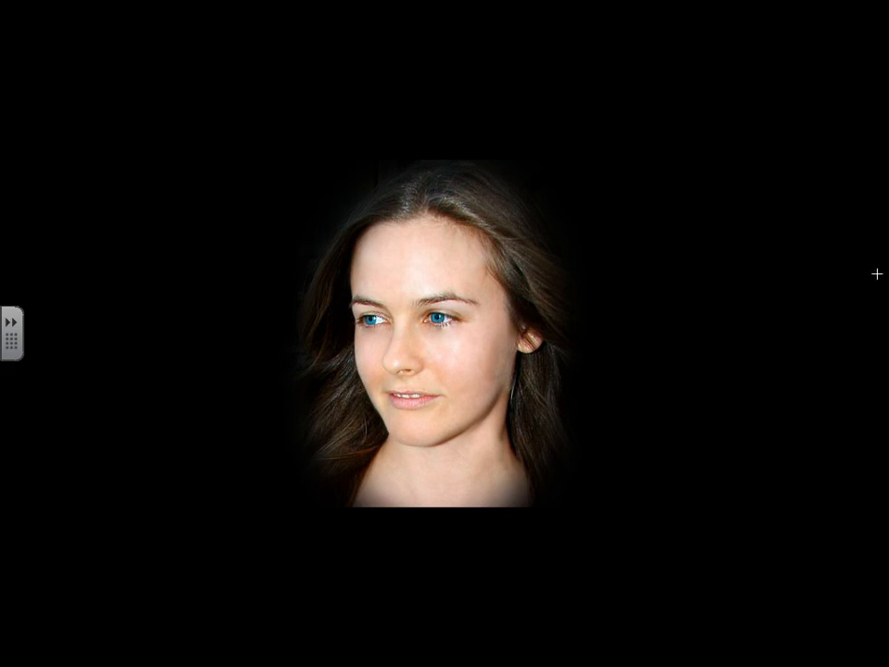
{"action": "key", "text": "Tab"}
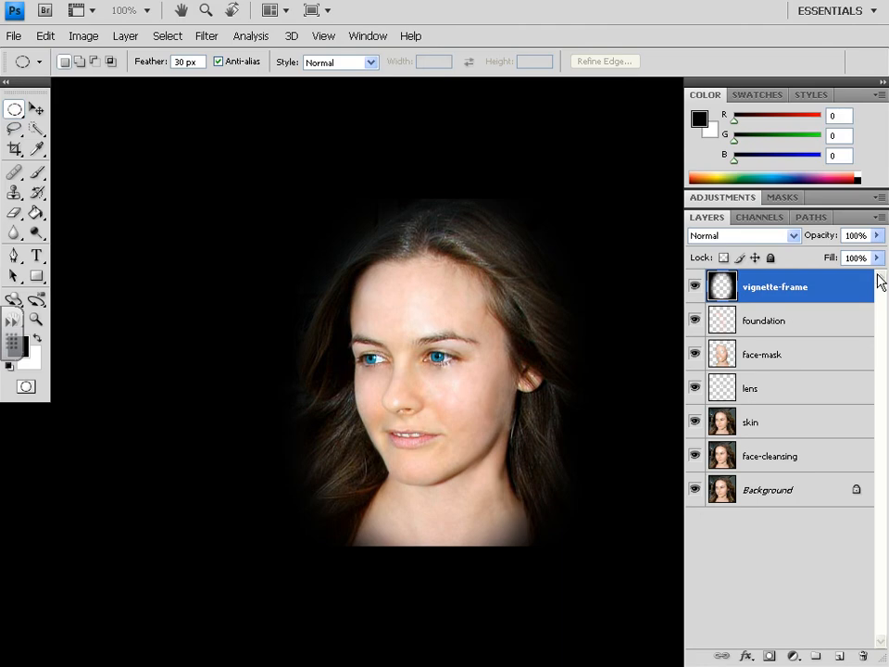
{"action": "key", "text": "Tab"}
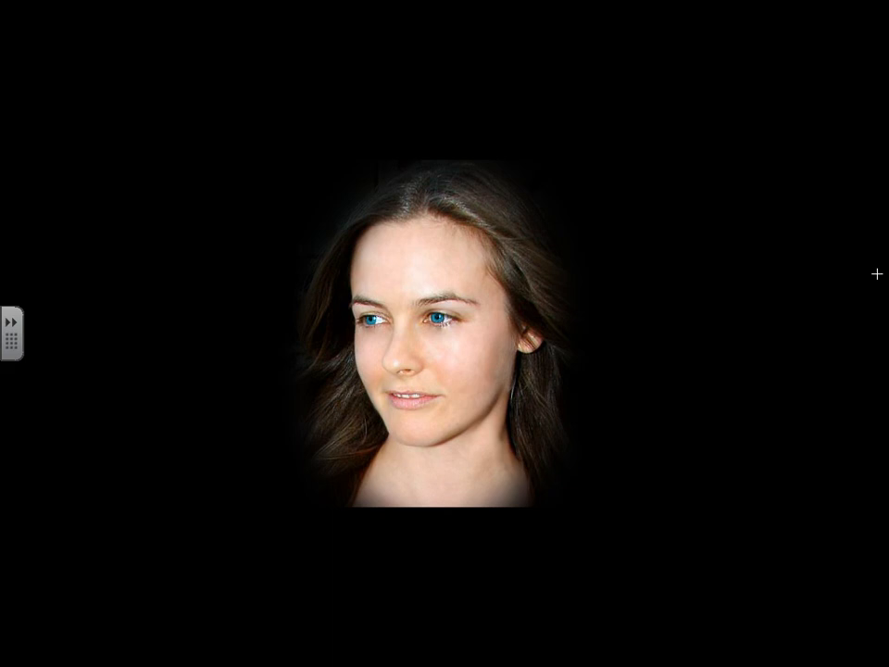